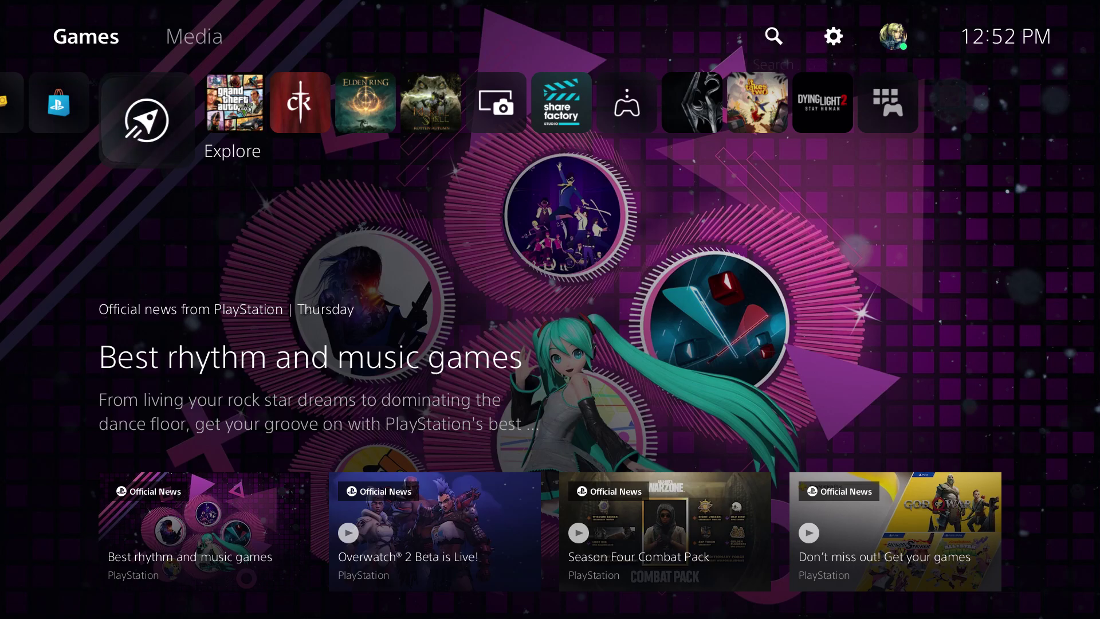
{"action": "key", "text": "Right"}
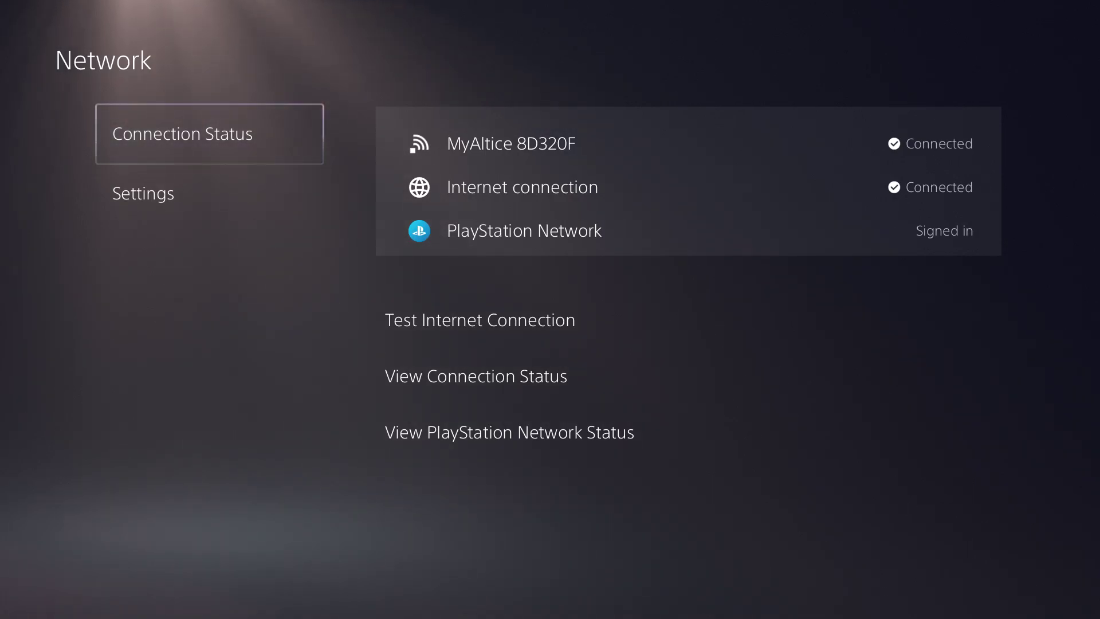
Go from the Home screen to the Network settings section after viewing Connection Status
{"action": "key", "text": "Down"}
Open Set Up Internet Connection to list the registered and nearby Wi-Fi networks
{"action": "key", "text": "Right"}
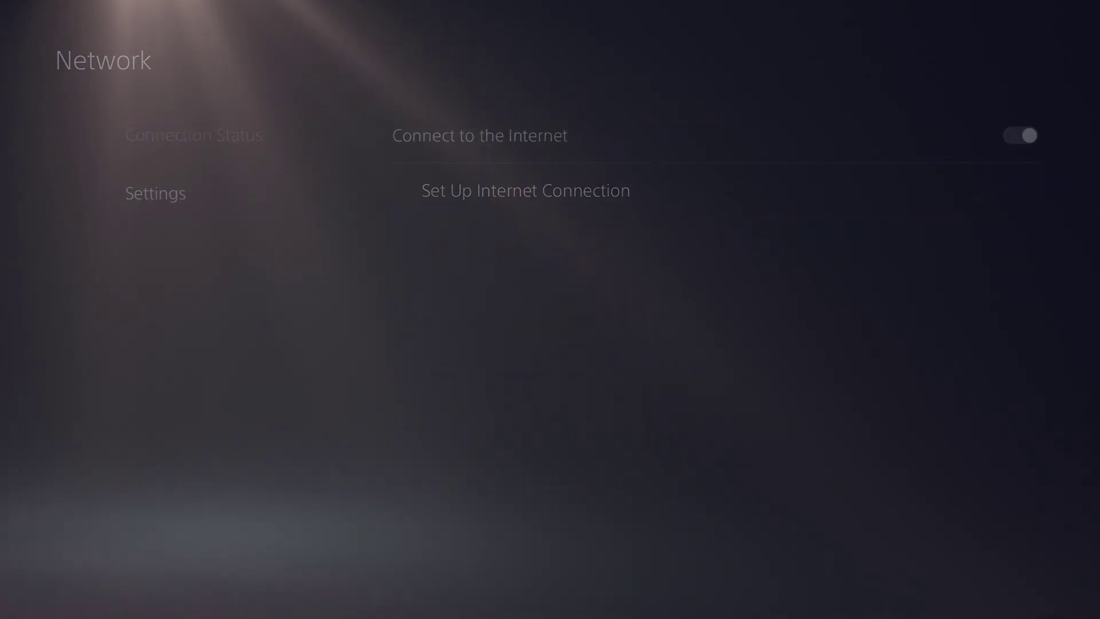
{"action": "key", "text": "Return"}
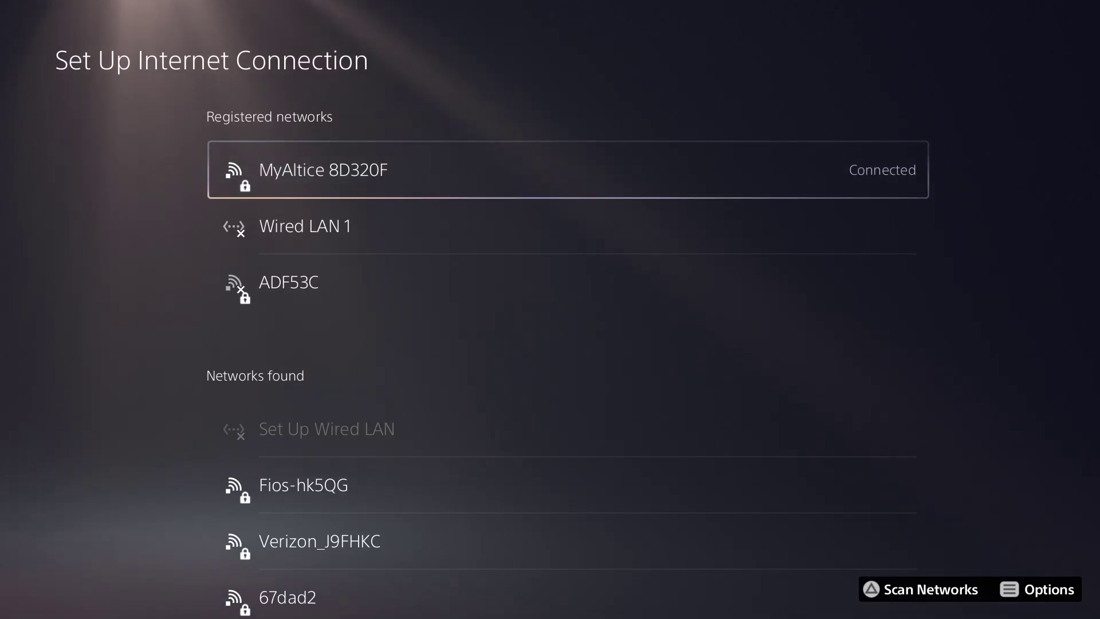
{"action": "key", "text": "Menu"}
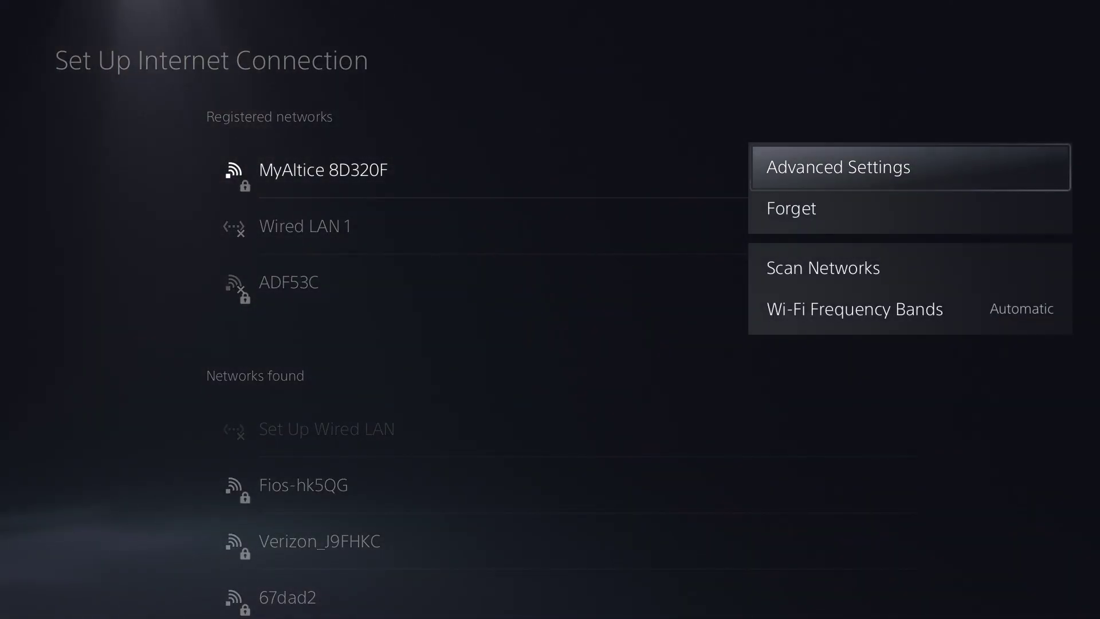
{"action": "key", "text": "Down"}
{"action": "key", "text": "Down"}
{"action": "key", "text": "Down"}
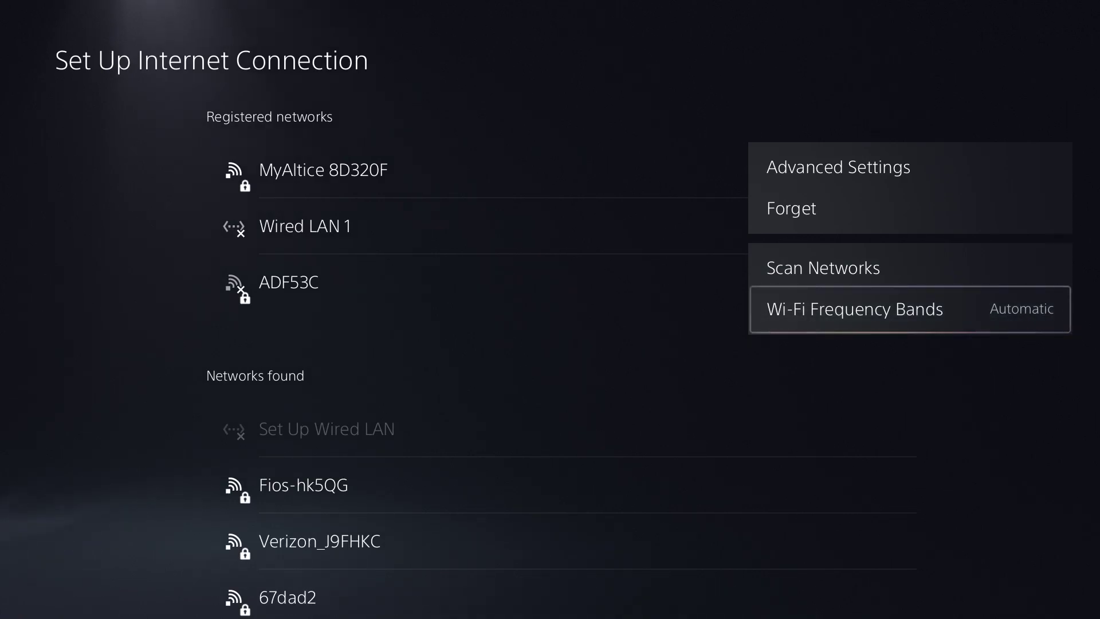
{"action": "key", "text": "Return"}
{"action": "key", "text": "Down"}
{"action": "key", "text": "Return"}
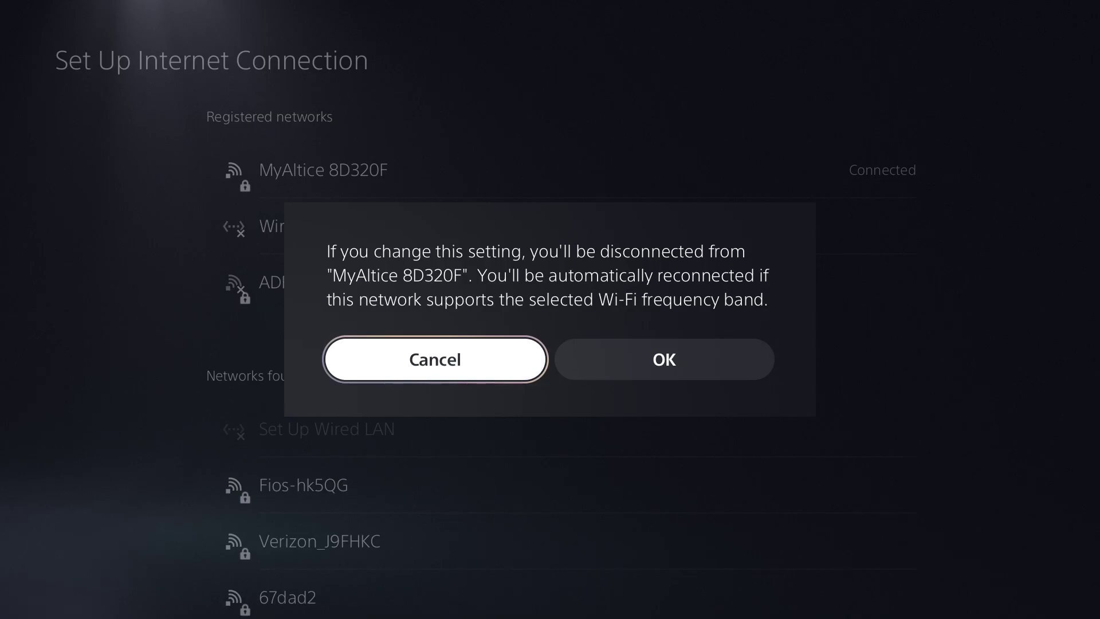
{"action": "key", "text": "Return"}
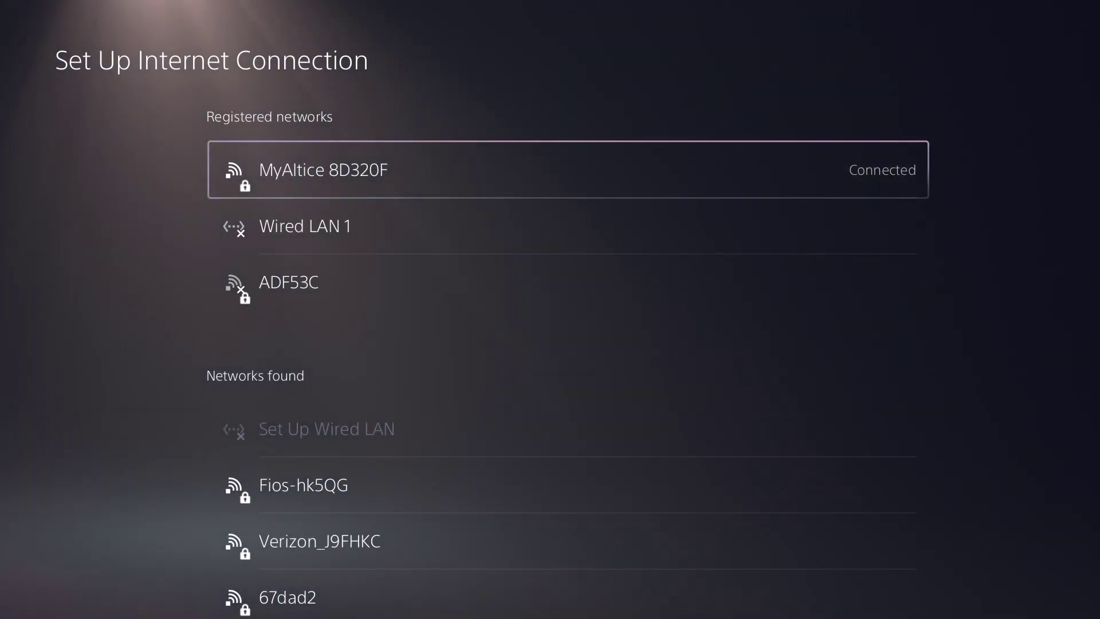
{"action": "key", "text": "Menu"}
{"action": "key", "text": "Return"}
{"action": "key", "text": "Down"}
{"action": "key", "text": "Down"}
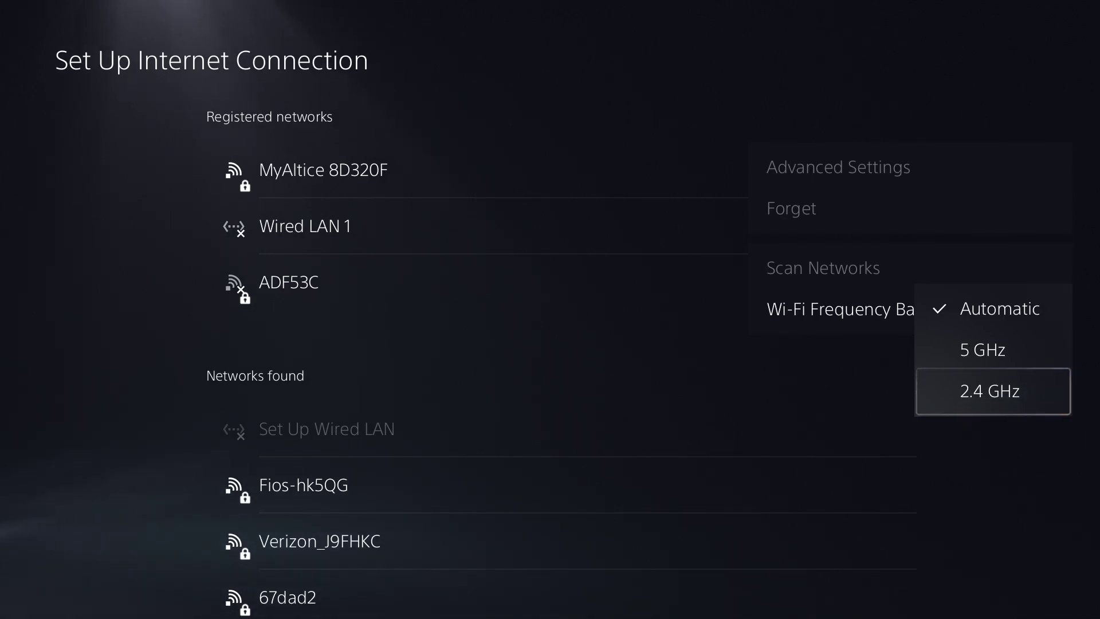
{"action": "key", "text": "Up"}
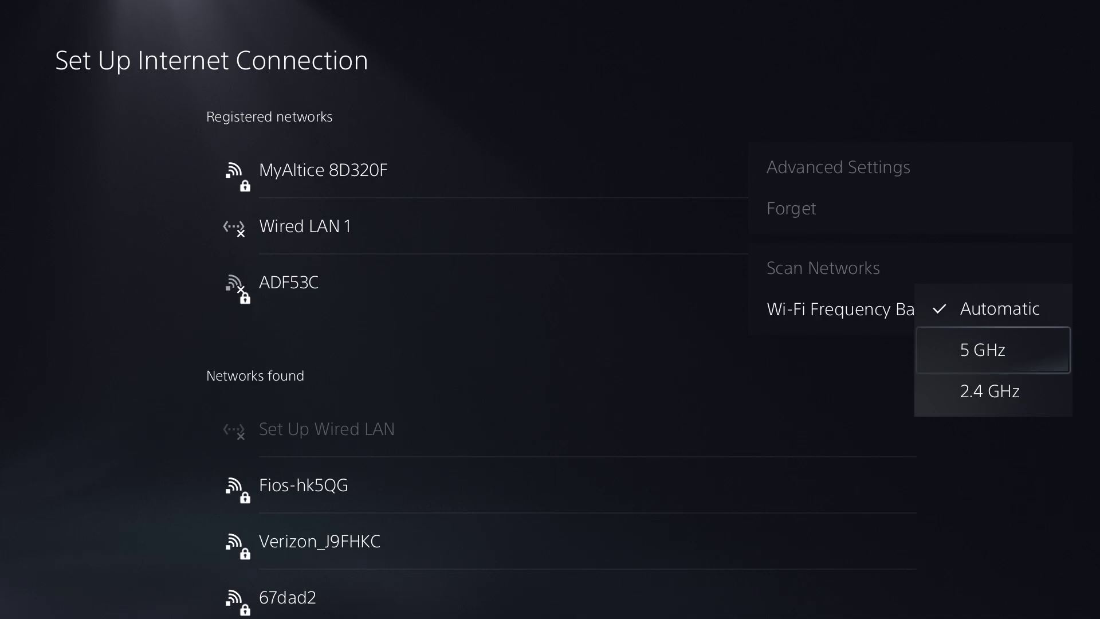
{"action": "key", "text": "Down"}
{"action": "key", "text": "Up"}
{"action": "key", "text": "Up"}
{"action": "key", "text": "Down"}
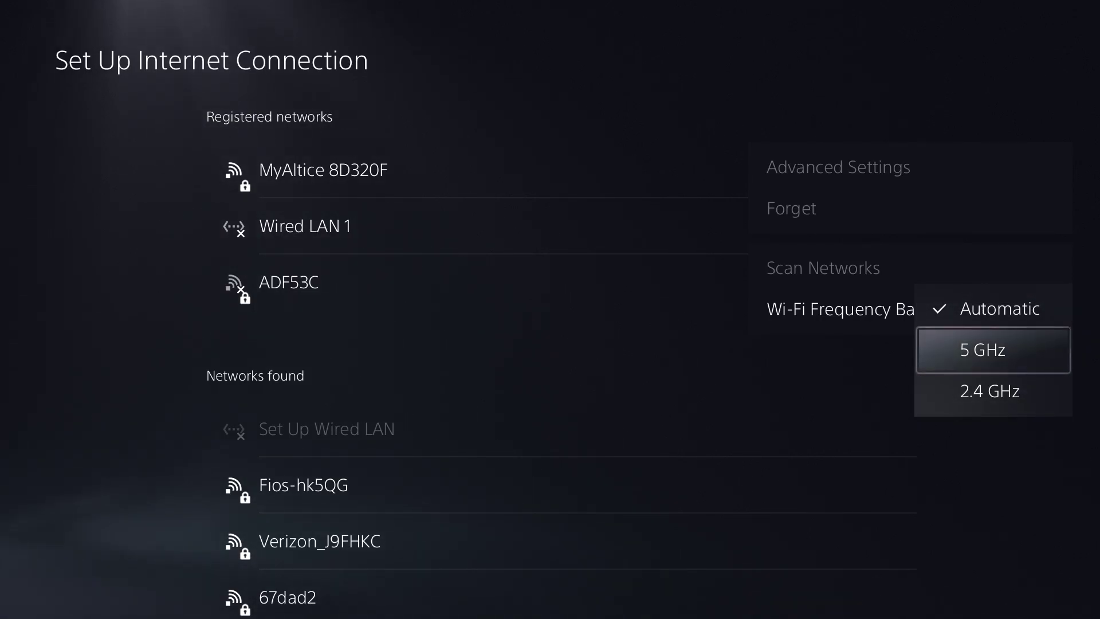
{"action": "key", "text": "Escape"}
{"action": "key", "text": "Escape"}
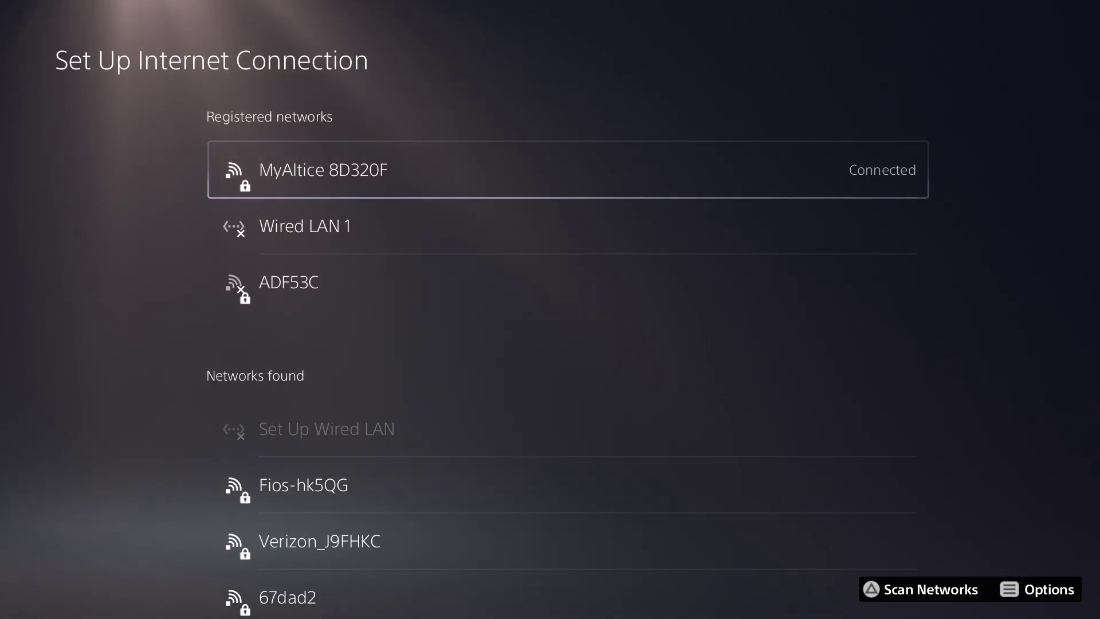
In the connected Wi-Fi's Advanced Settings, keep DNS Manual with Primary 1.1.1.1 and Secondary 1.0.0.1
{"action": "key", "text": "Menu"}
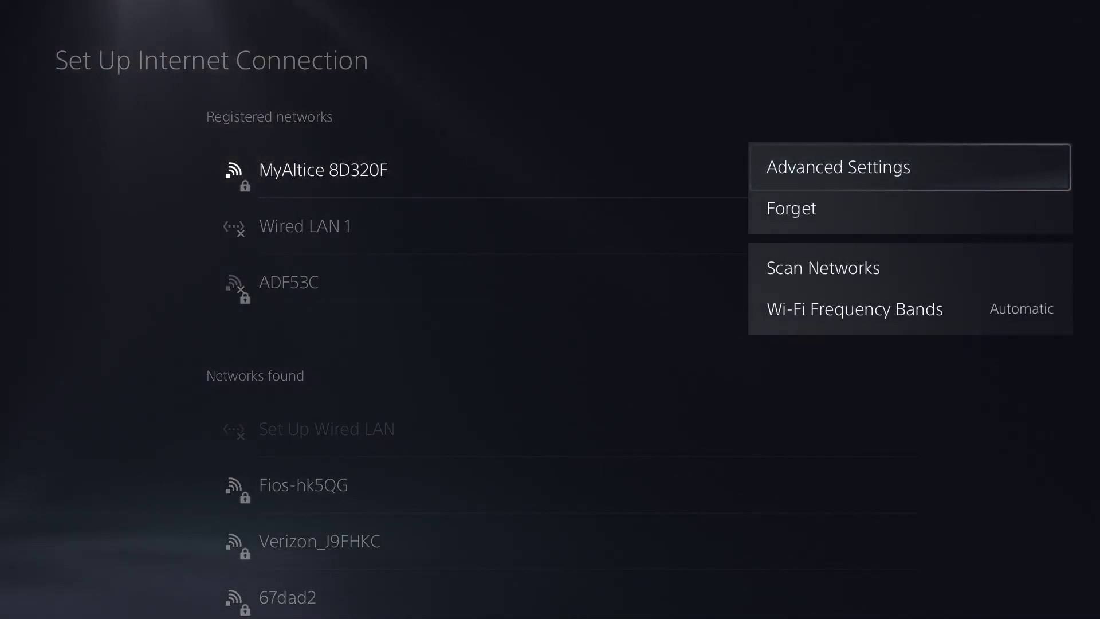
{"action": "key", "text": "Return"}
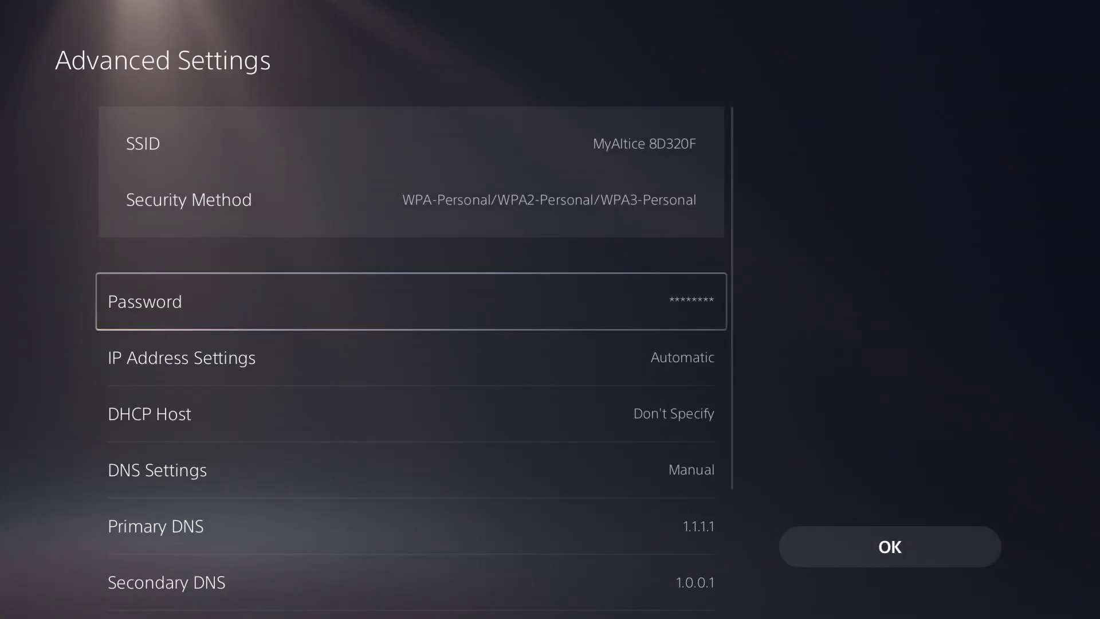
{"action": "key", "text": "Down"}
{"action": "key", "text": "Down"}
{"action": "key", "text": "Up"}
{"action": "key", "text": "Up"}
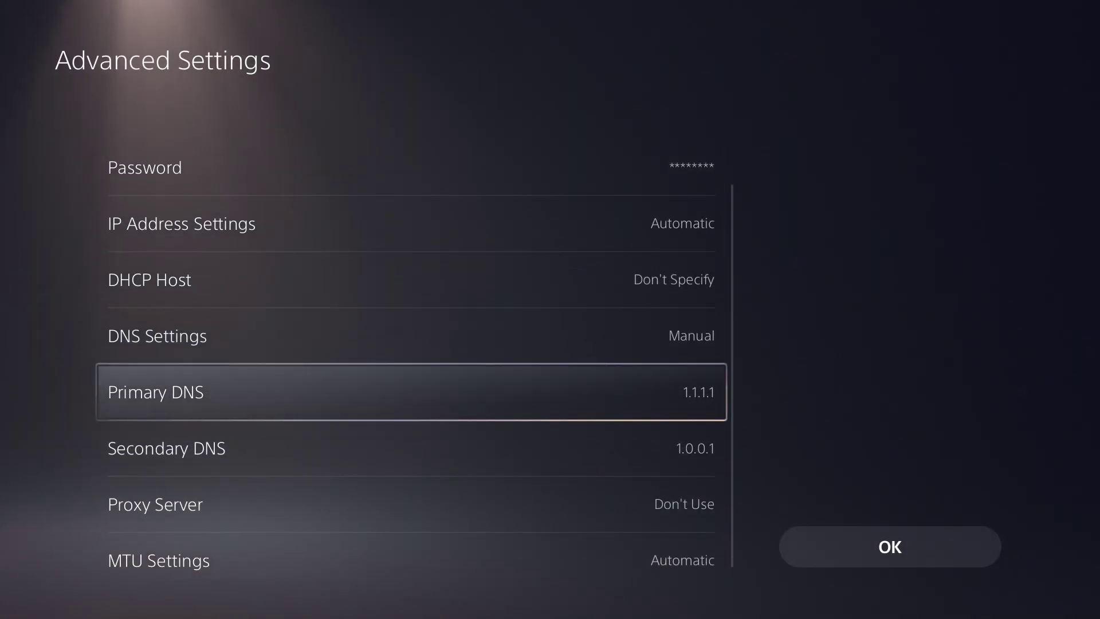
{"action": "key", "text": "Up"}
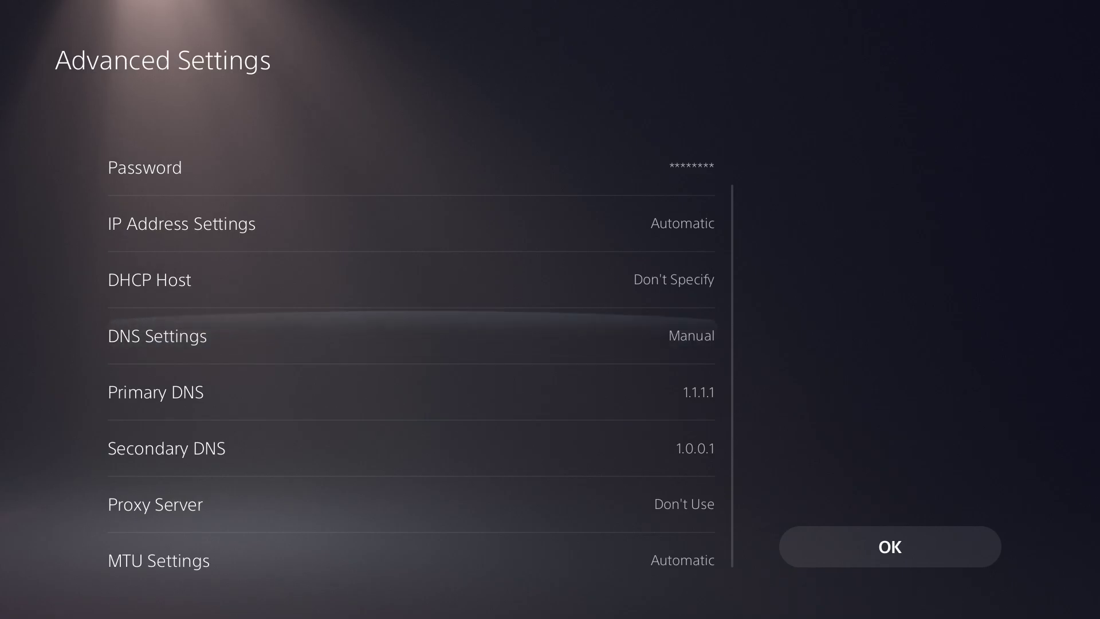
{"action": "key", "text": "Return"}
{"action": "key", "text": "Escape"}
{"action": "key", "text": "Down"}
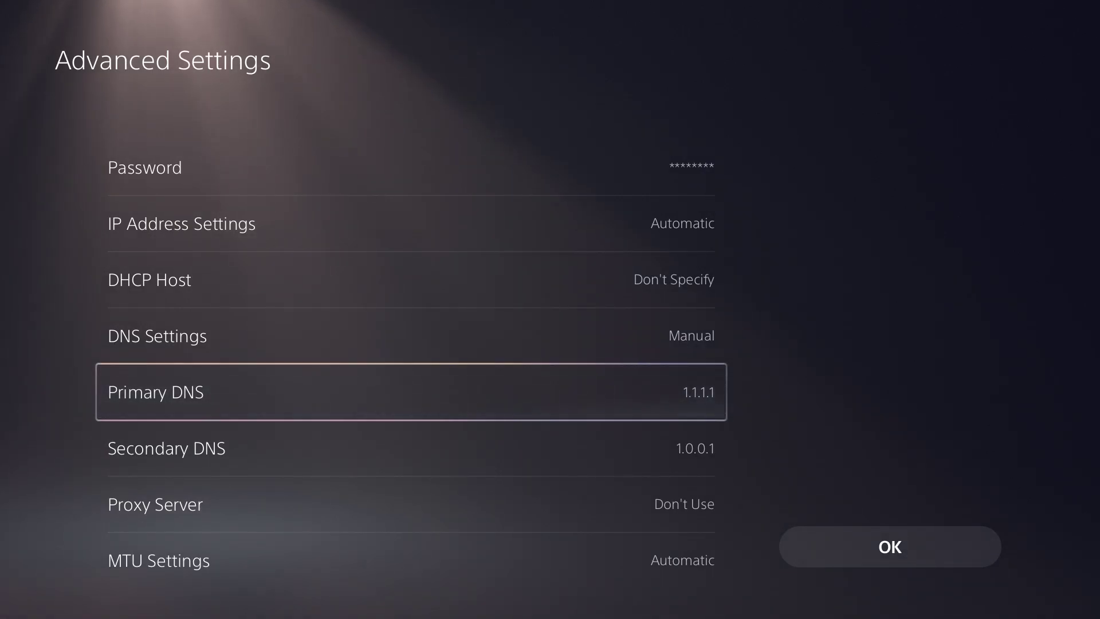
{"action": "key", "text": "Right"}
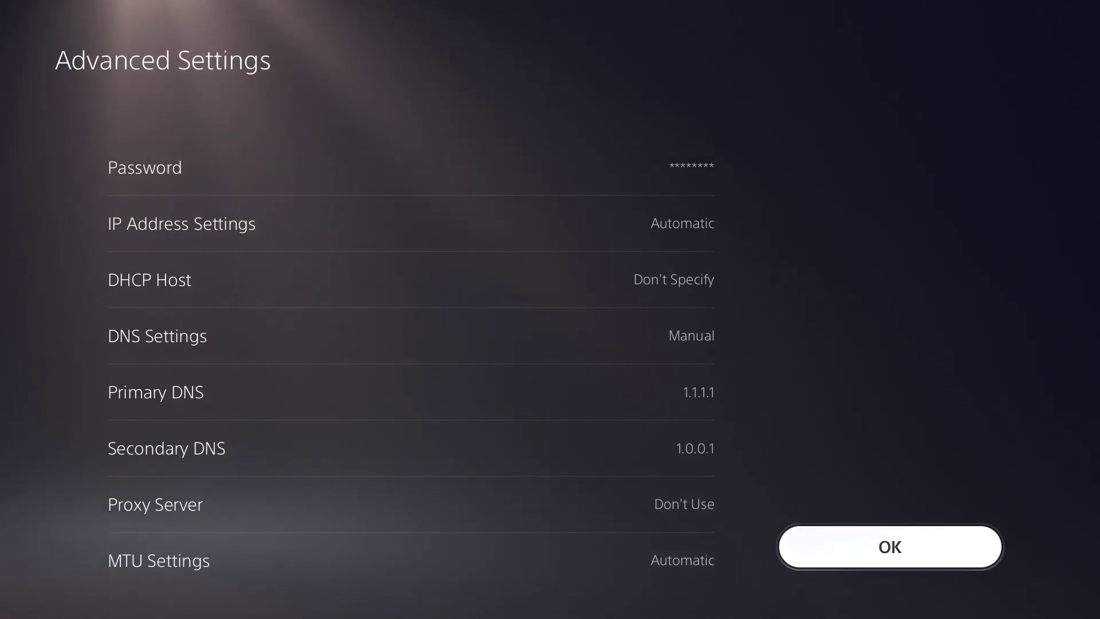
Save the advanced settings to reconnect, then start Test Internet Connection from Connection Status
{"action": "key", "text": "Return"}
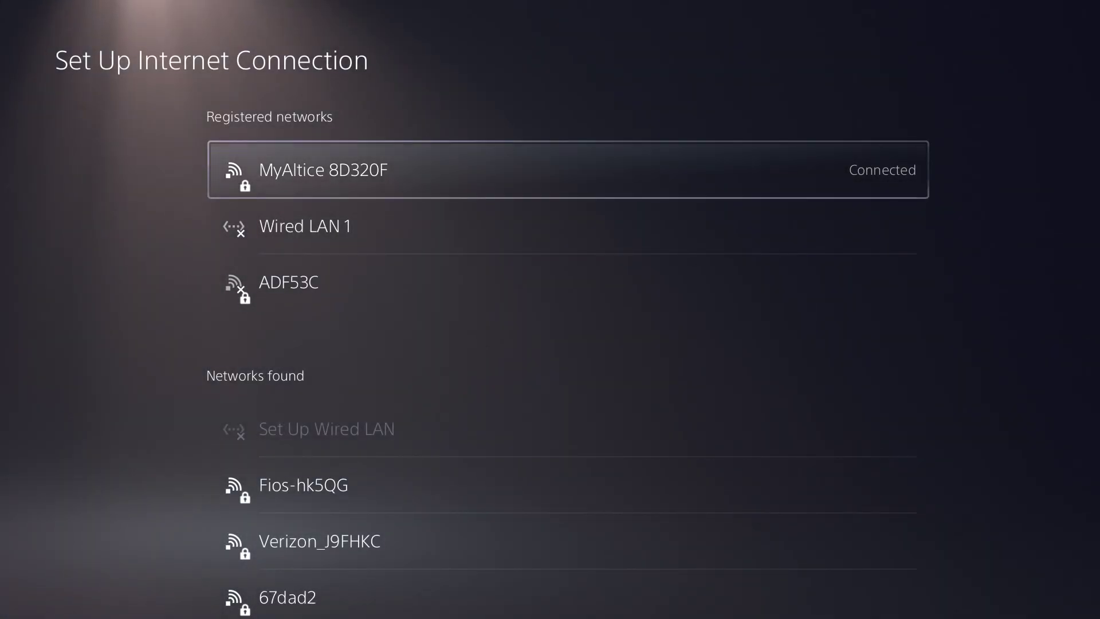
{"action": "key", "text": "Escape"}
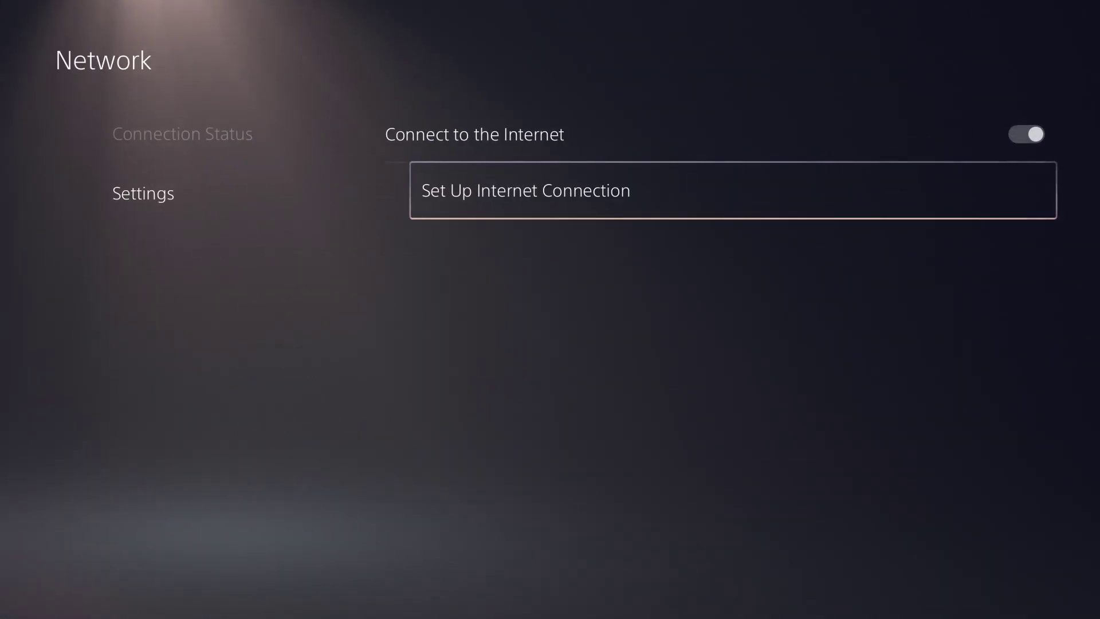
{"action": "key", "text": "Left"}
{"action": "key", "text": "Up"}
{"action": "key", "text": "Right"}
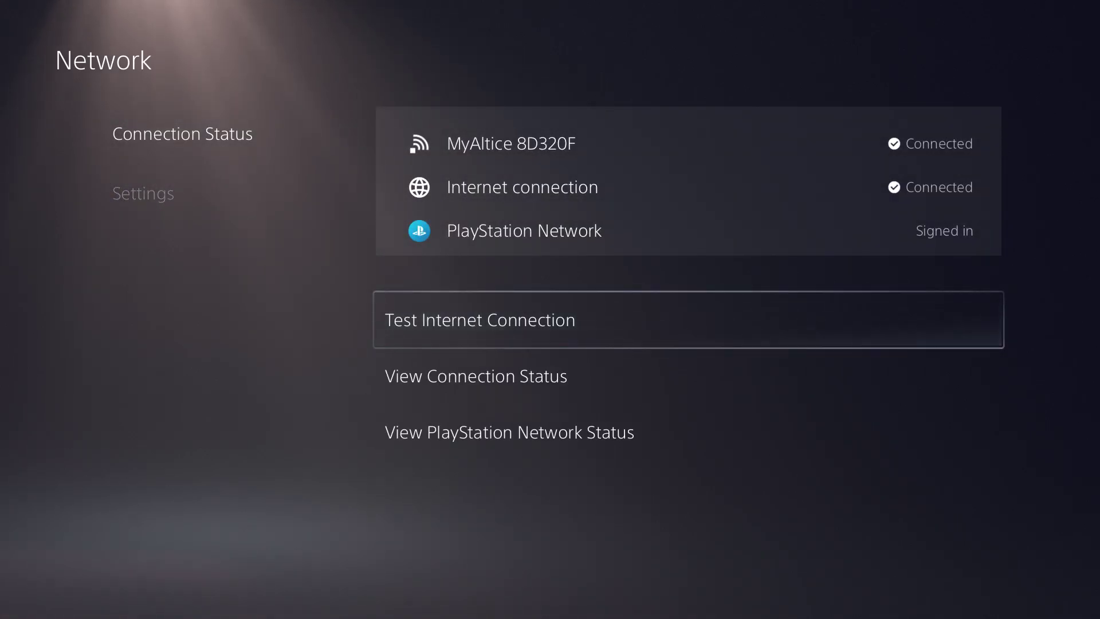
{"action": "key", "text": "Return"}
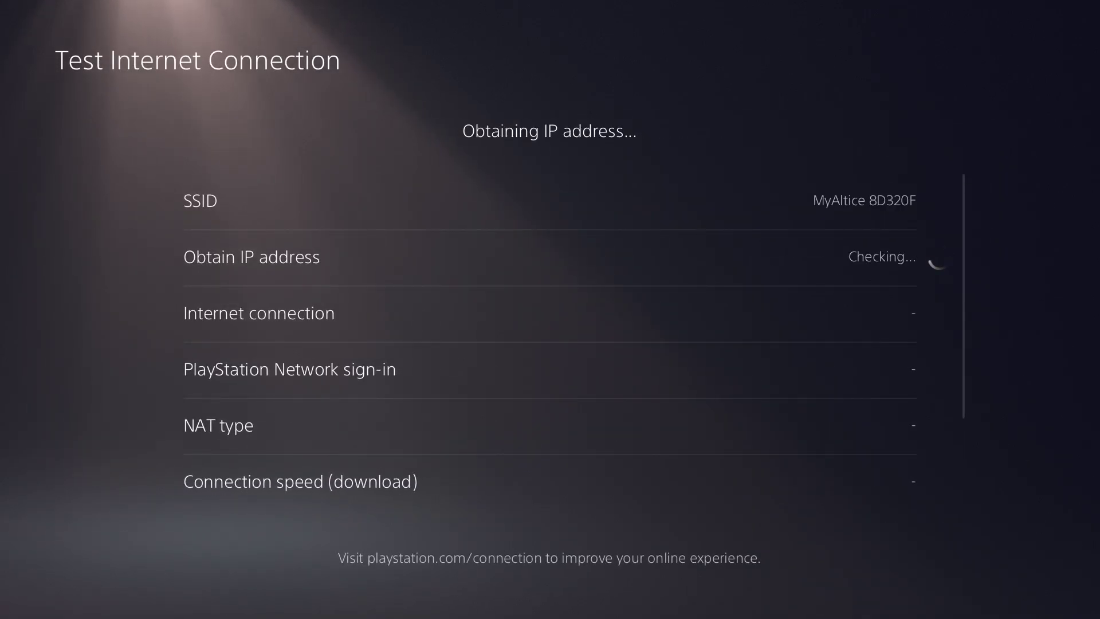
Wait while the internet connection test identifies the home Wi-Fi and obtains an IP address
{"action": "key", "text": "Down"}
{"action": "key", "text": "Up"}
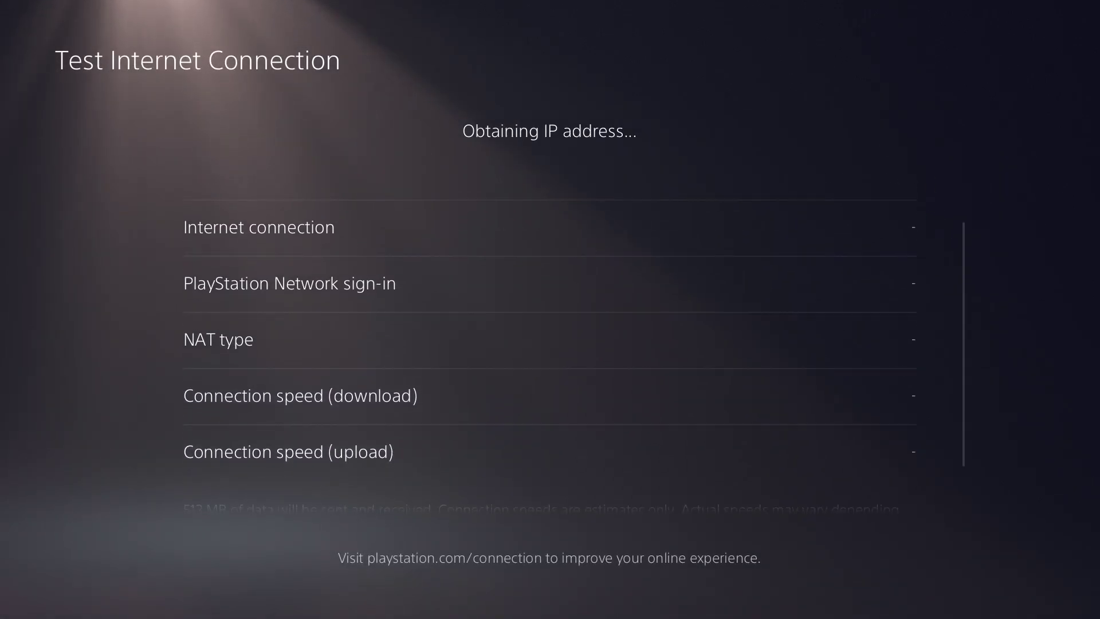